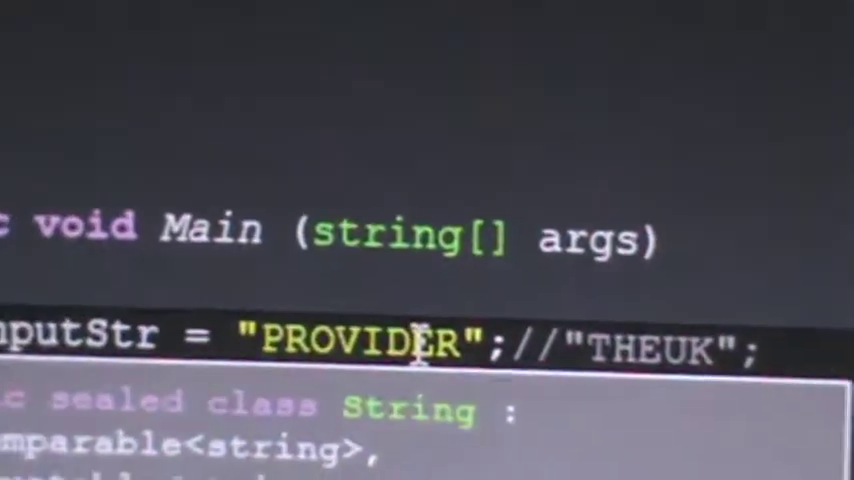
Place the caret between PROVID and ER, then highlight the string's first letters 'PR'
{"action": "left_click", "coordinate": [160, 388]}
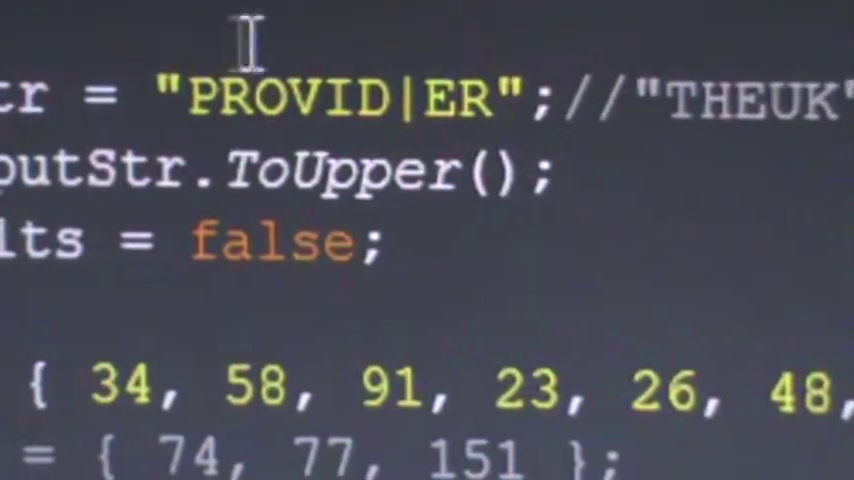
{"action": "left_click_drag", "start_coordinate": [190, 95], "coordinate": [395, 160]}
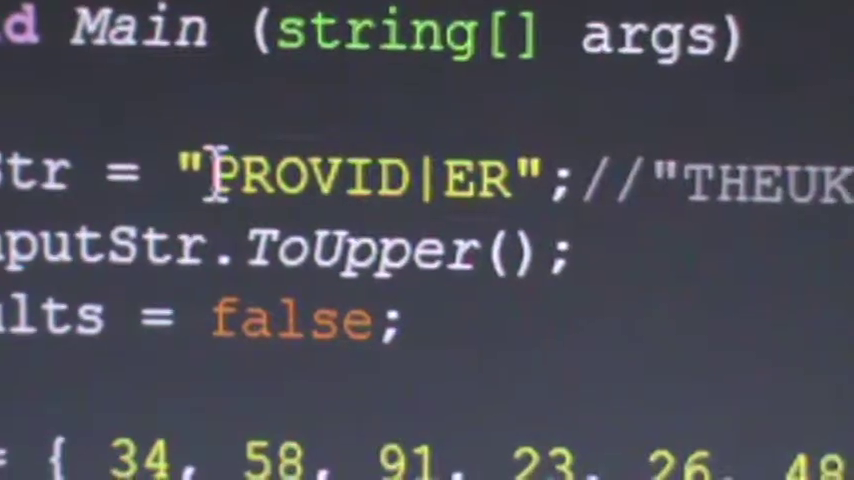
Highlight 'PR', then just 'P', clear it, reselect 'PR', then select 'OV'
{"action": "left_click_drag", "start_coordinate": [212, 172], "coordinate": [268, 172]}
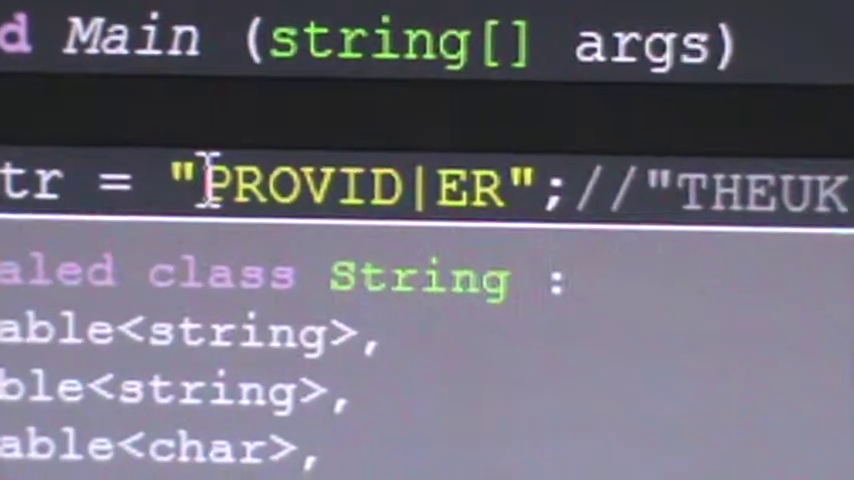
{"action": "left_click_drag", "start_coordinate": [212, 185], "coordinate": [236, 185]}
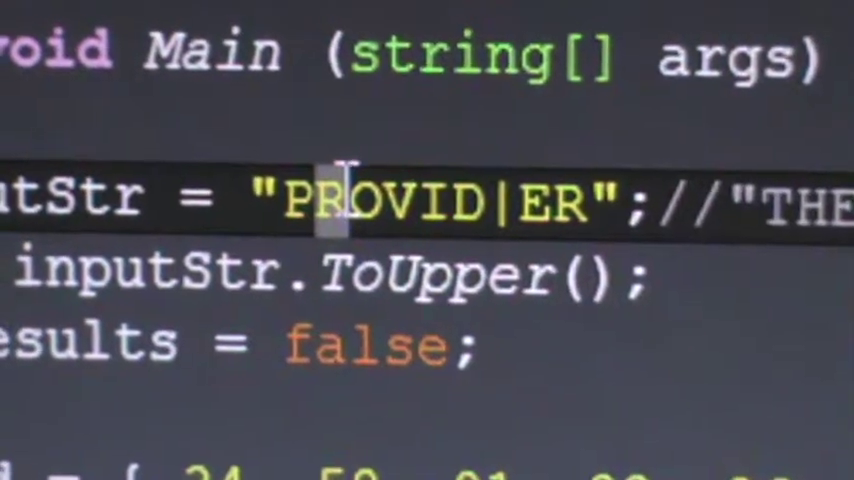
{"action": "left_click", "coordinate": [349, 195]}
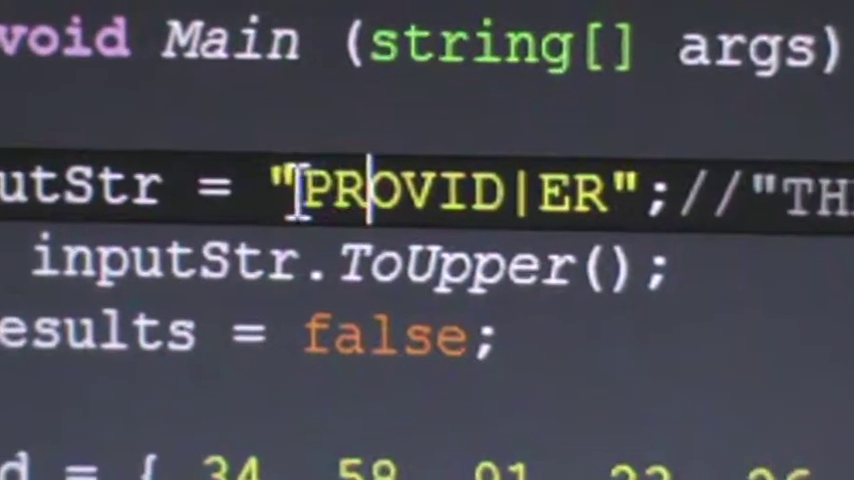
{"action": "left_click_drag", "start_coordinate": [295, 190], "coordinate": [368, 192]}
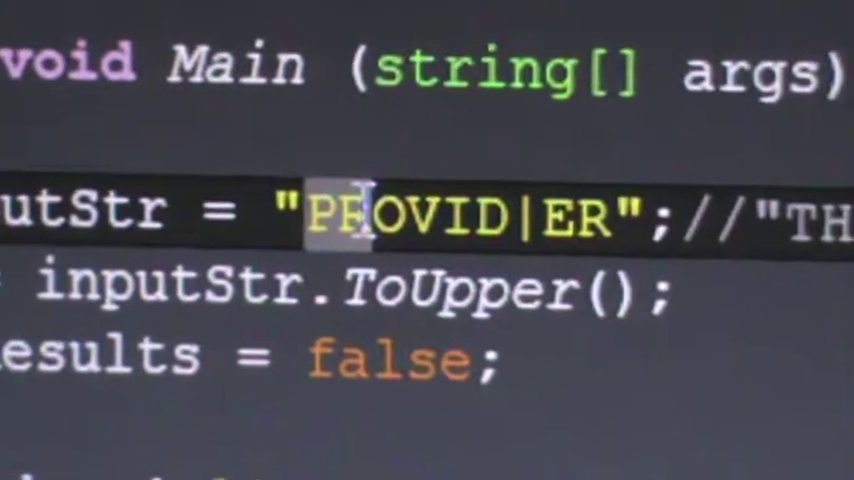
{"action": "left_click_drag", "start_coordinate": [360, 210], "coordinate": [470, 185]}
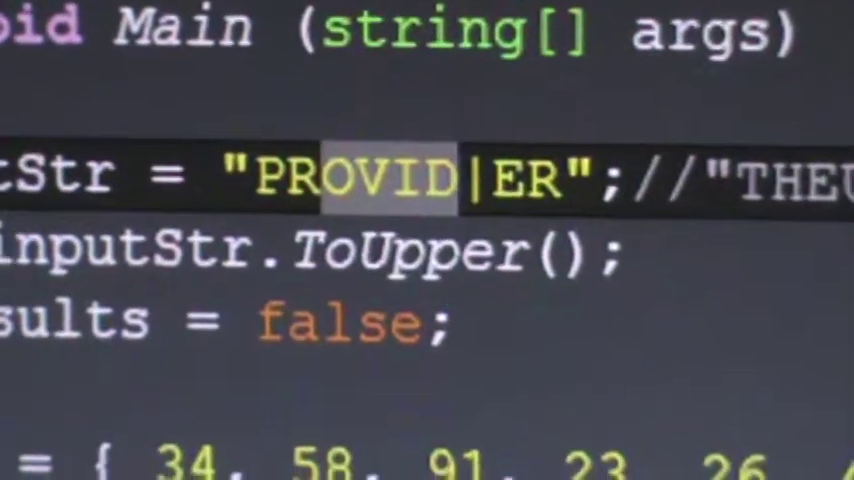